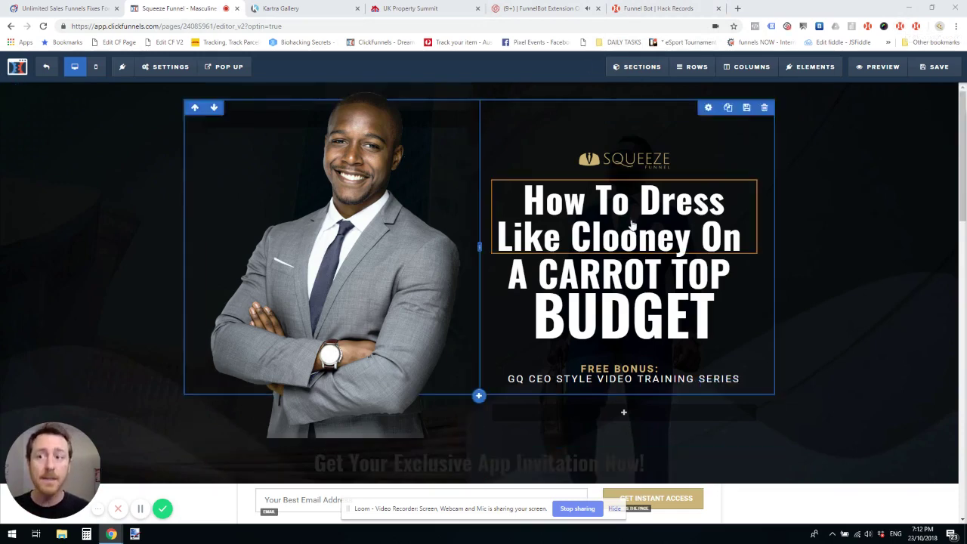
# Submit the UK Property Summit page as a manual hack from the FunnelBot extension panel.
pyautogui.click(916, 26)
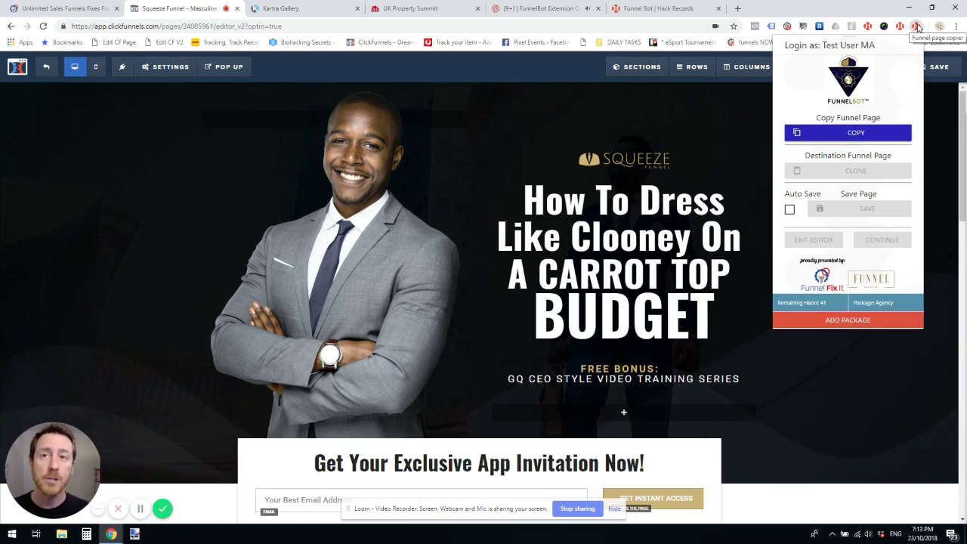
pyautogui.click(917, 28)
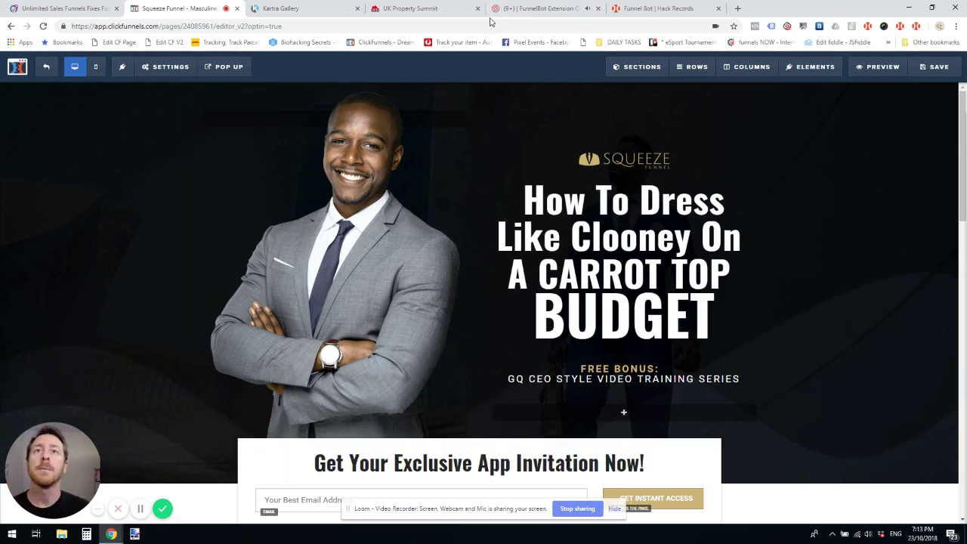
pyautogui.click(405, 7)
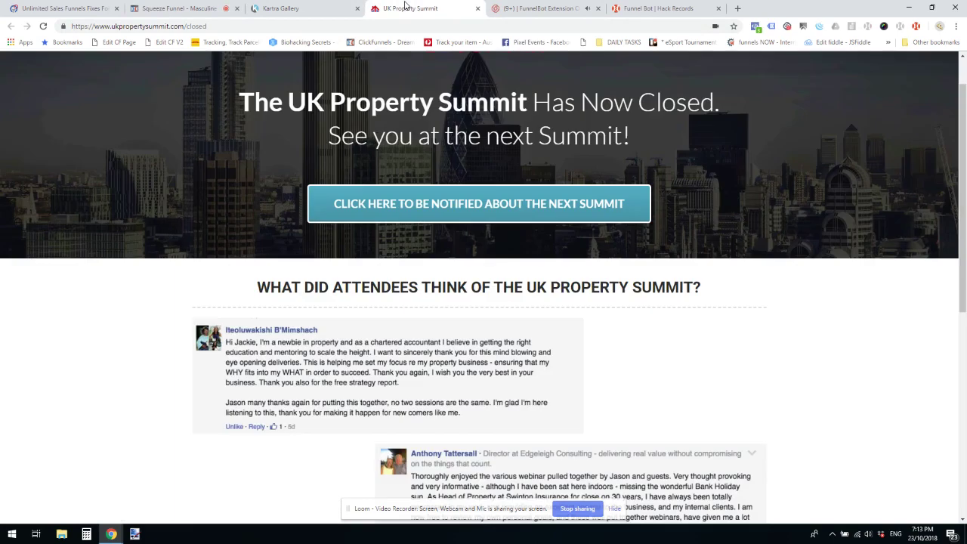
pyautogui.click(917, 27)
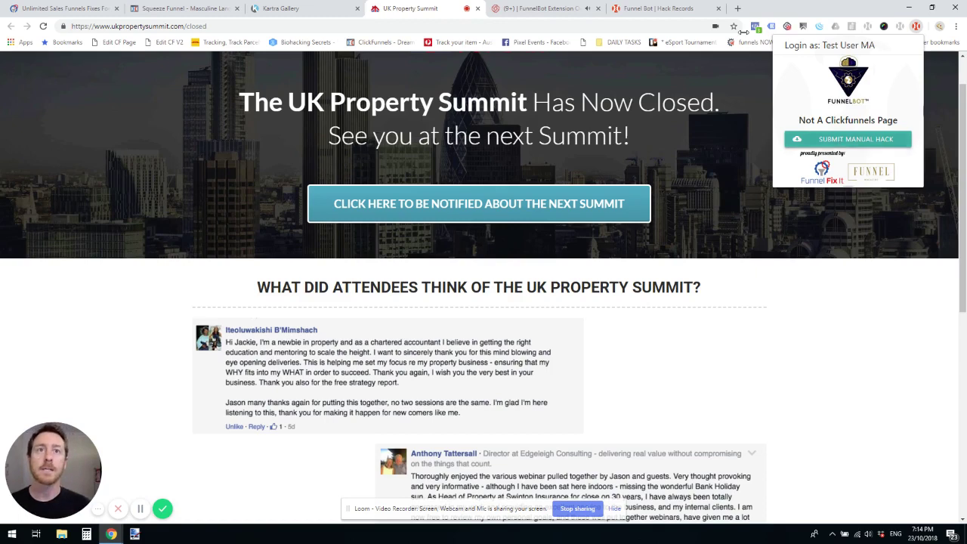
pyautogui.click(661, 8)
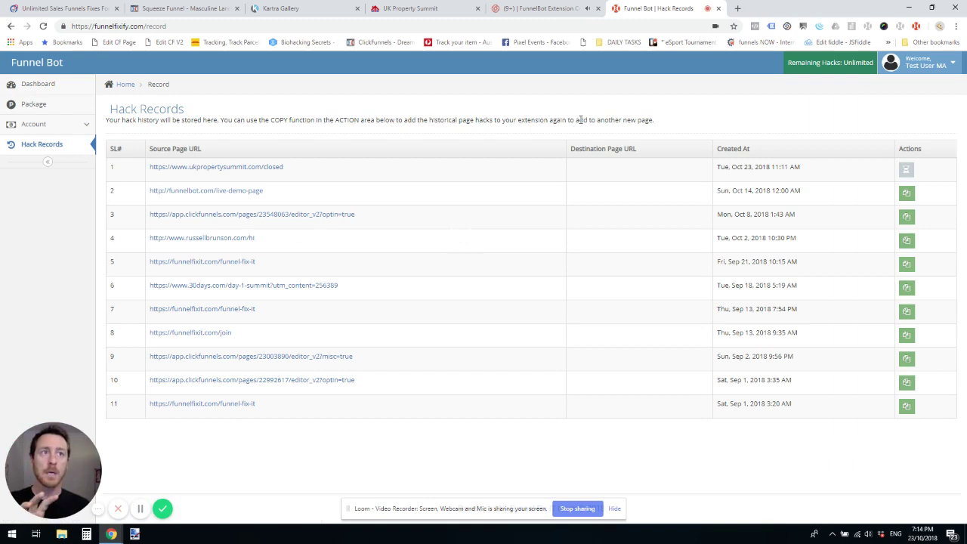
# Expand the Account section to show account history, check the Summit page, and return to the hack records.
pyautogui.click(914, 65)
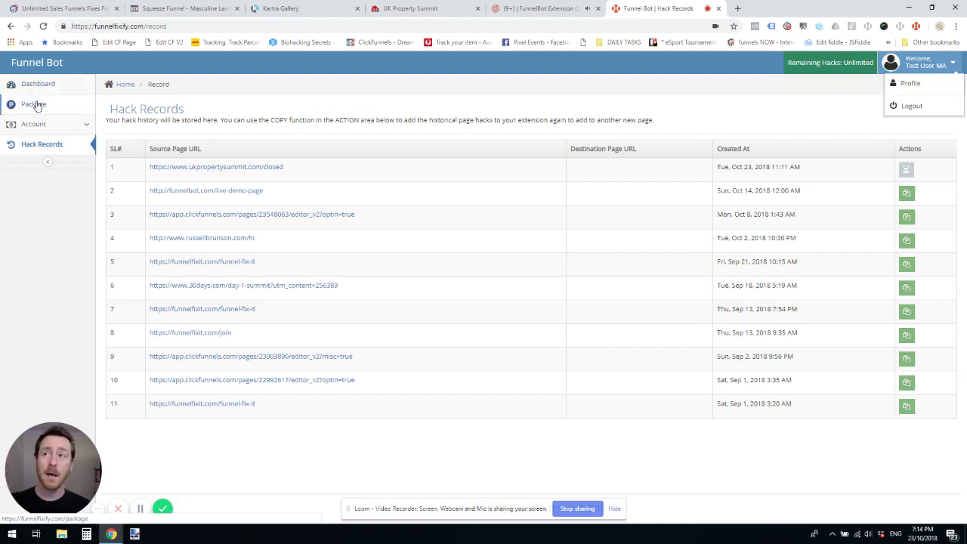
pyautogui.click(46, 124)
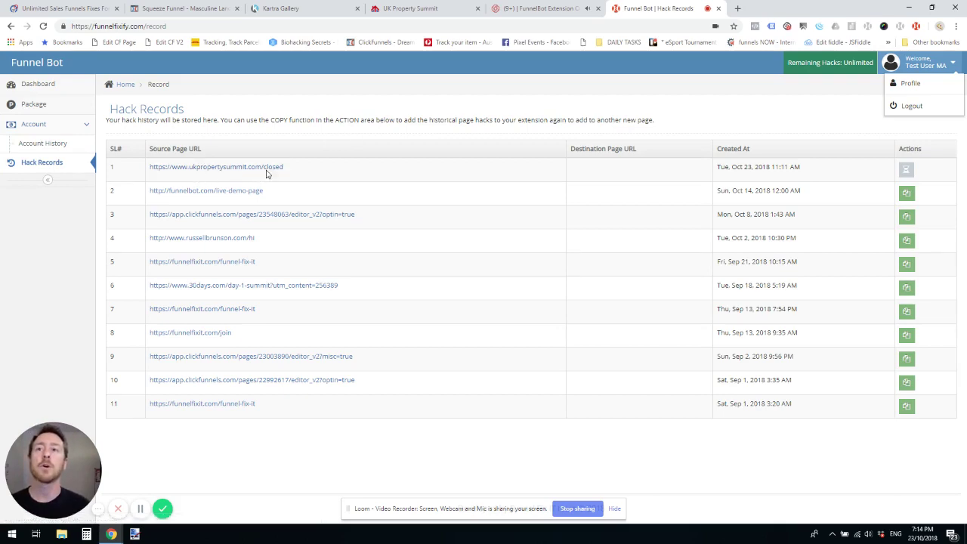
pyautogui.click(438, 11)
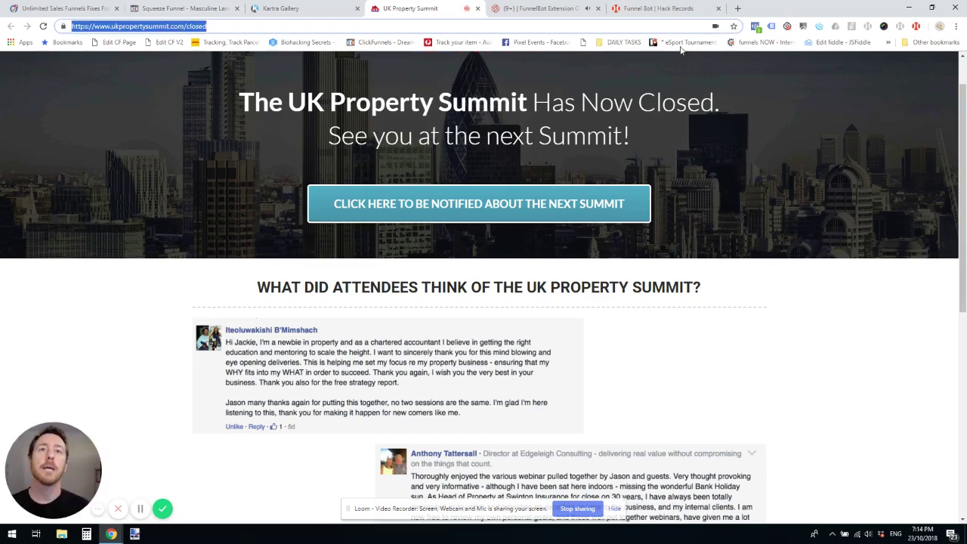
pyautogui.click(654, 8)
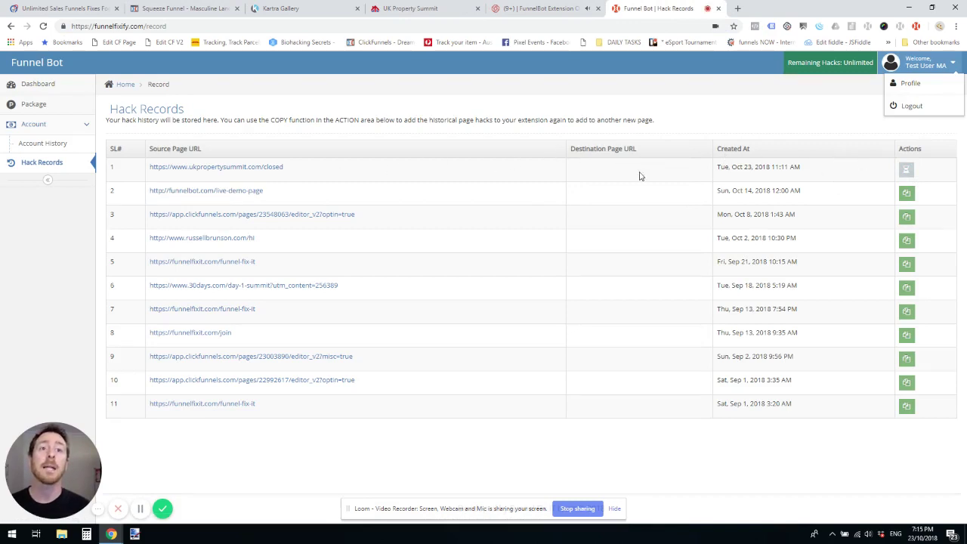
pyautogui.click(609, 166)
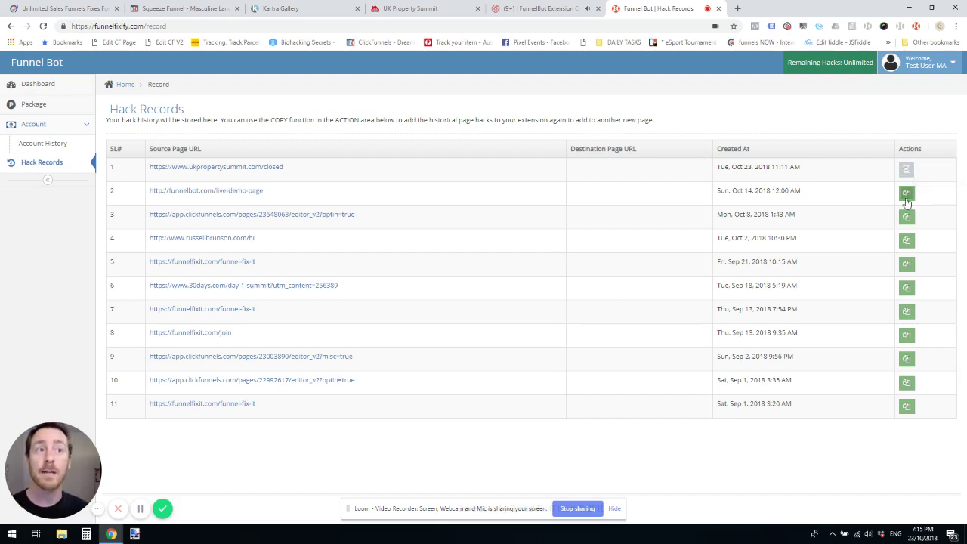
pyautogui.click(907, 196)
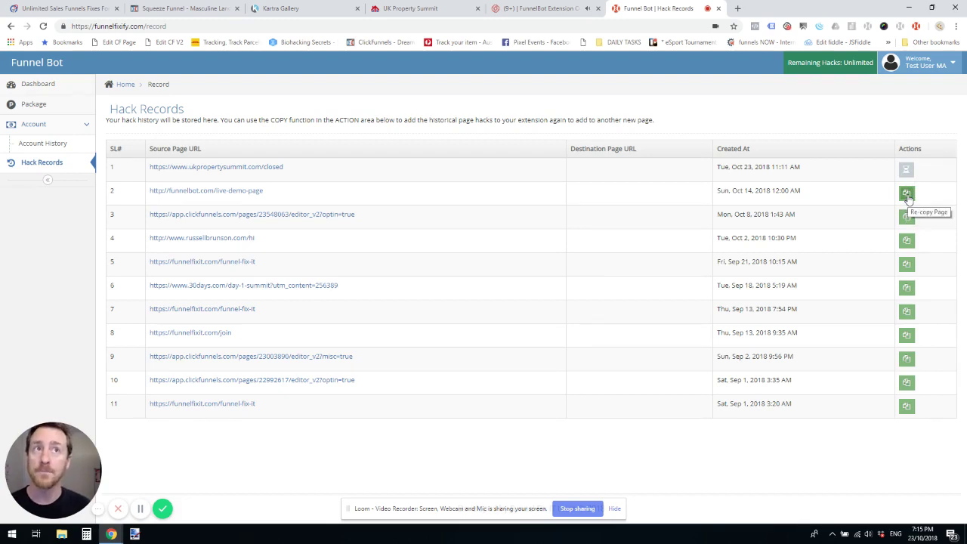
pyautogui.click(916, 28)
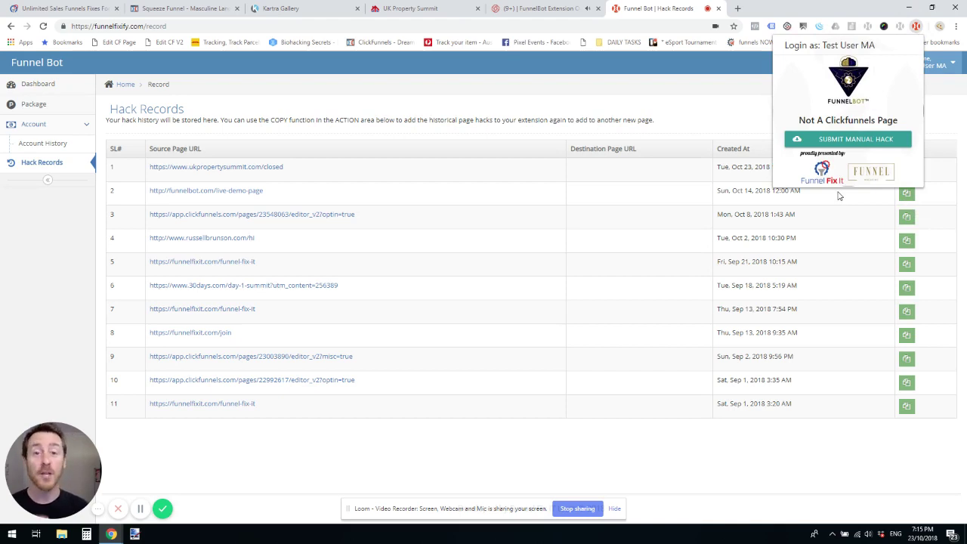
pyautogui.click(148, 7)
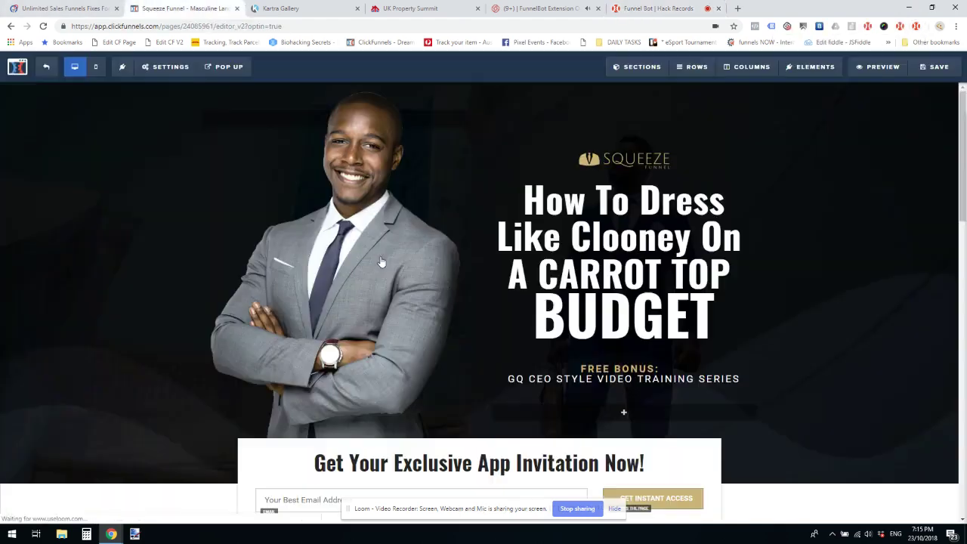
pyautogui.click(915, 27)
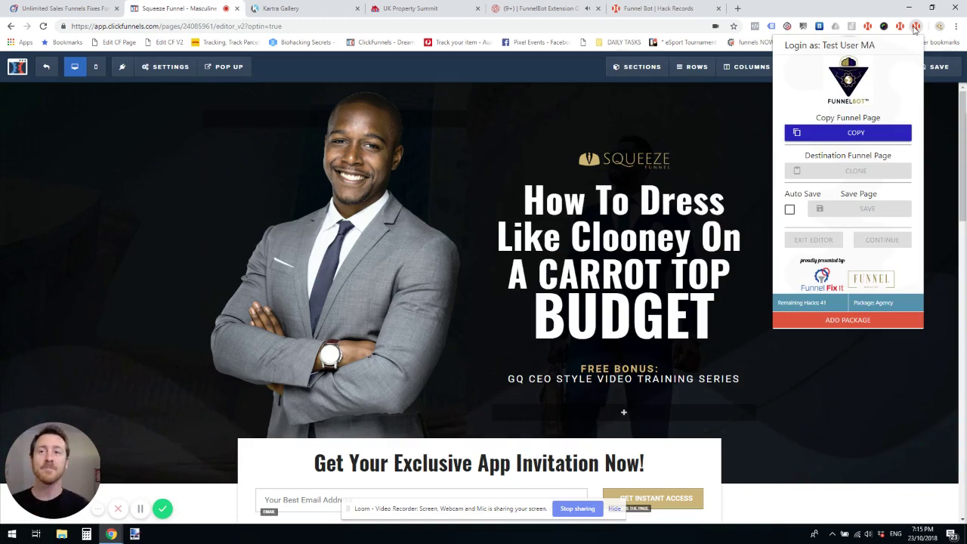
pyautogui.click(648, 10)
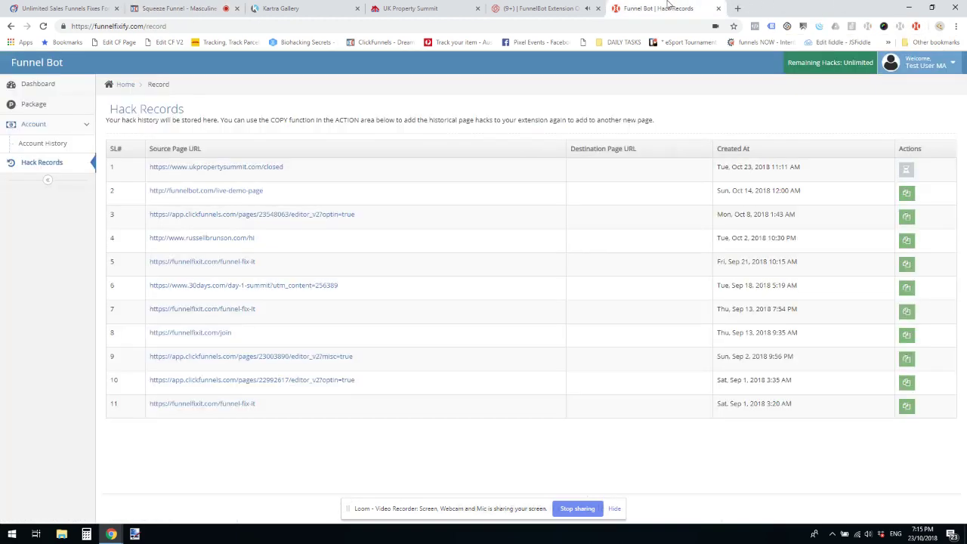
# Open Package and review the Monthly and Pay As You Go plan tables.
pyautogui.click(41, 107)
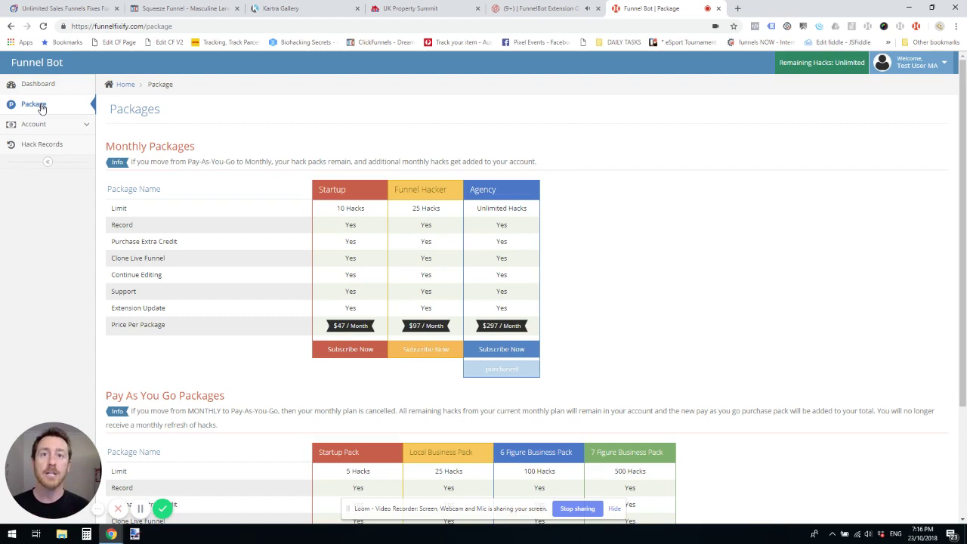
pyautogui.scroll(-2, 45, 106)
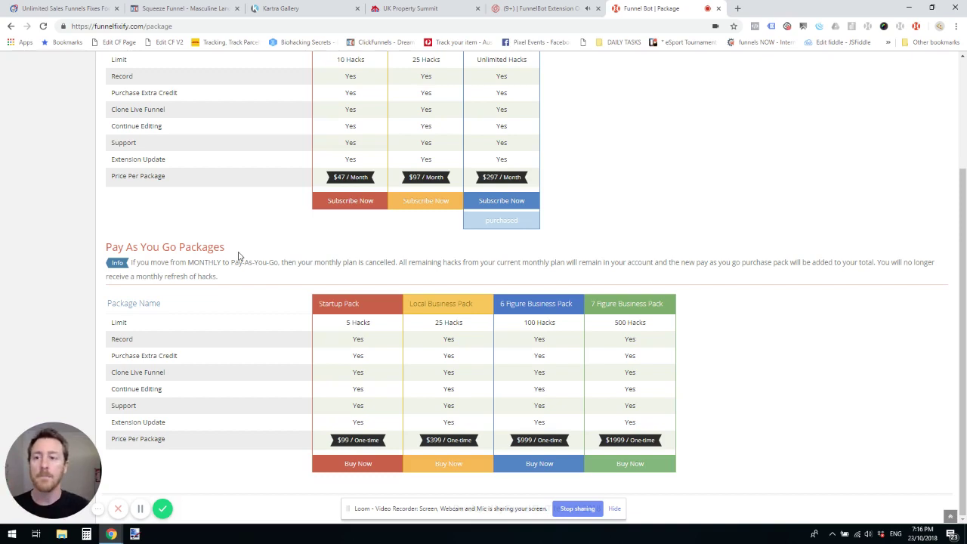
pyautogui.scroll(2, 238, 257)
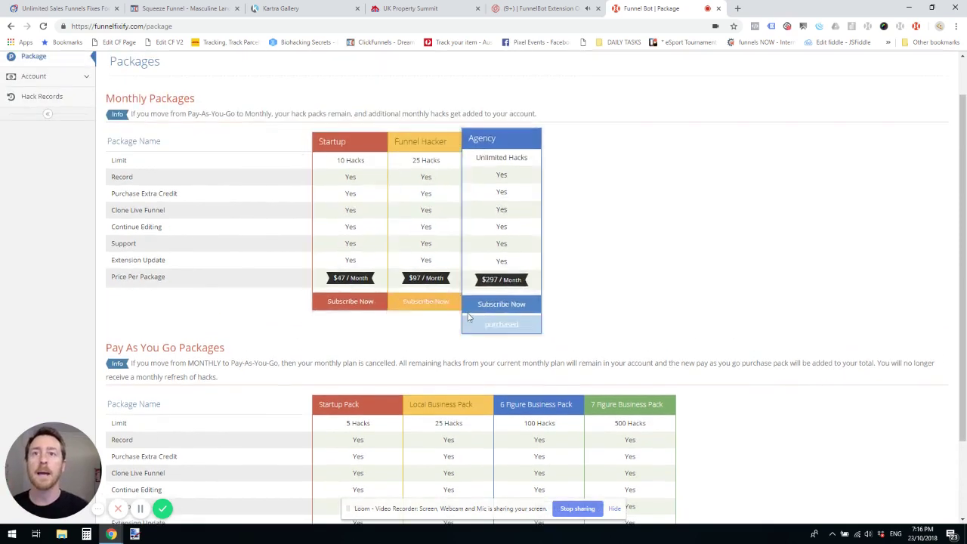
pyautogui.scroll(1, 415, 222)
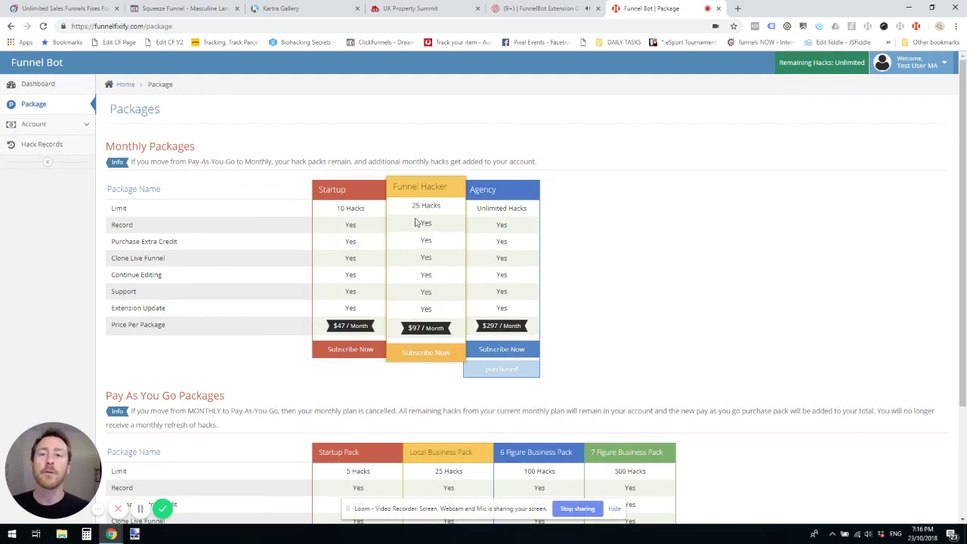
# Start a PayPal checkout for the monthly Startup subscription, then return to the packages list.
pyautogui.click(357, 353)
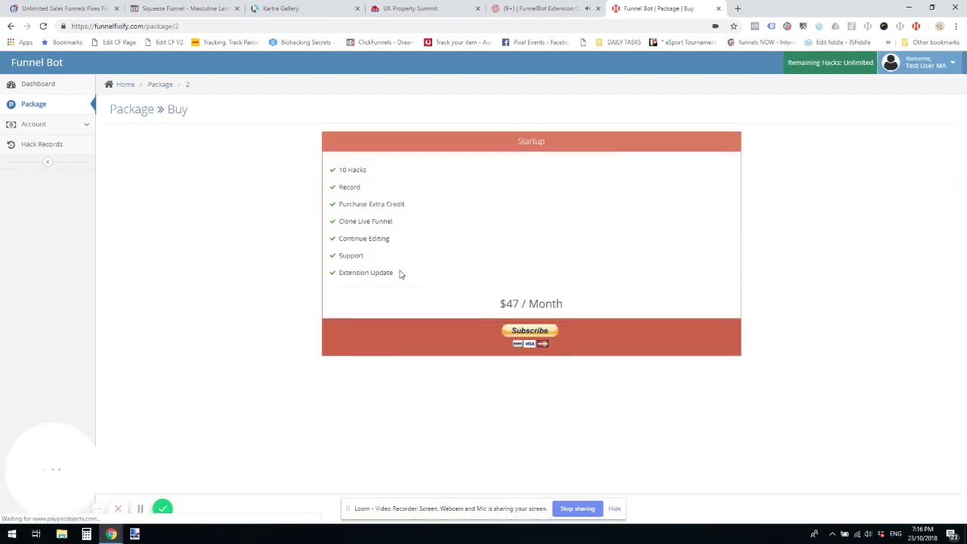
pyautogui.click(529, 333)
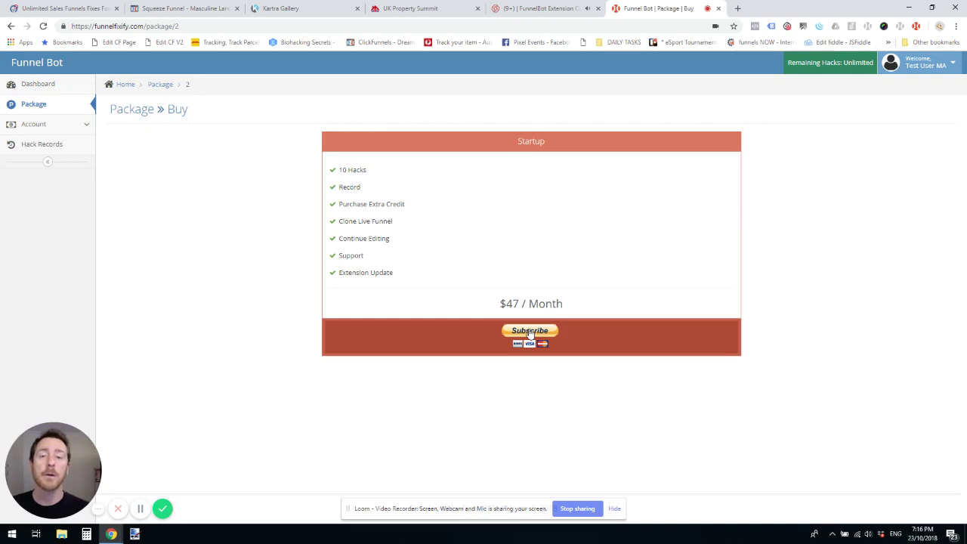
pyautogui.click(48, 111)
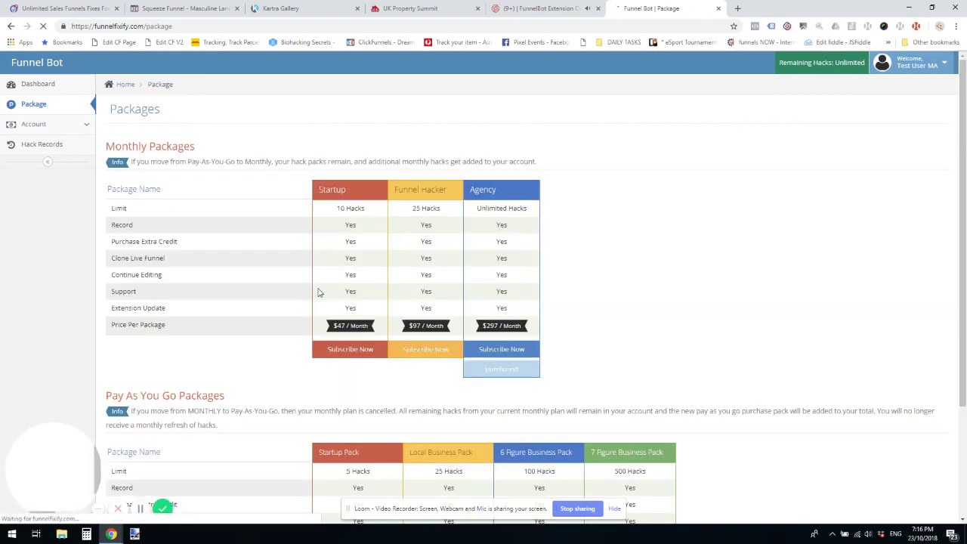
# Buy the $99 one-time Startup Pack and choose Stripe payment.
pyautogui.scroll(-2, 331, 315)
pyautogui.click(358, 464)
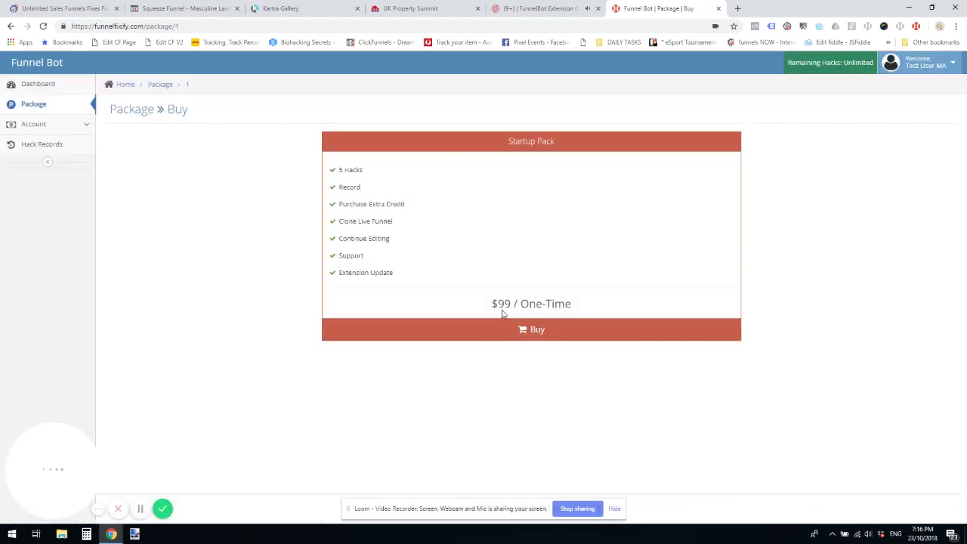
pyautogui.click(510, 330)
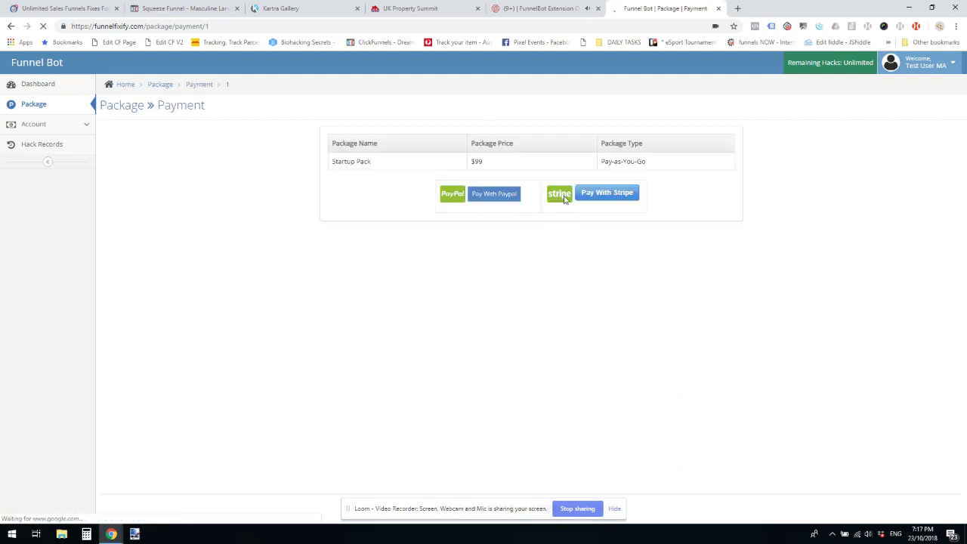
pyautogui.click(608, 198)
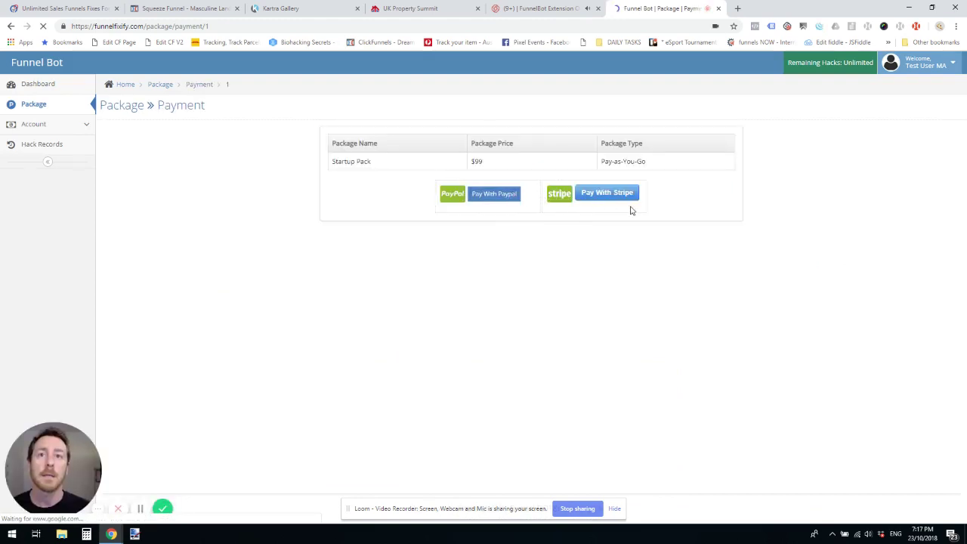